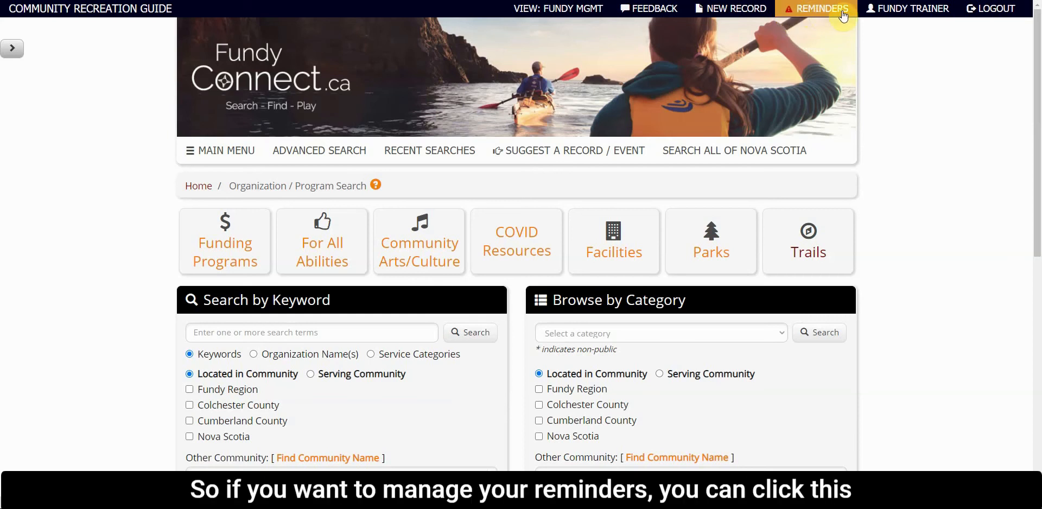
Open the reminders list and dismiss the past-due reminder "Testing the Reminder Feature"
click(821, 15)
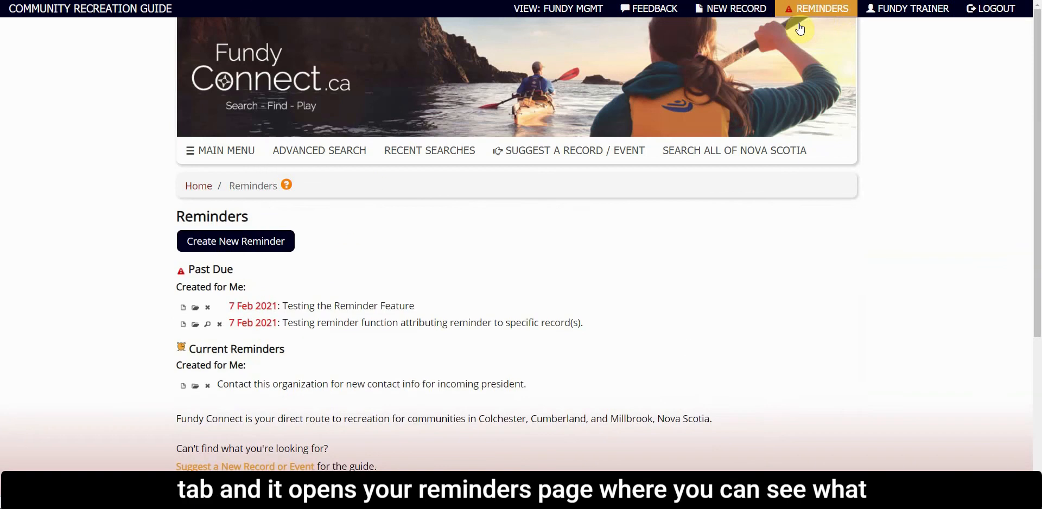
scroll(448, 274, down, 1)
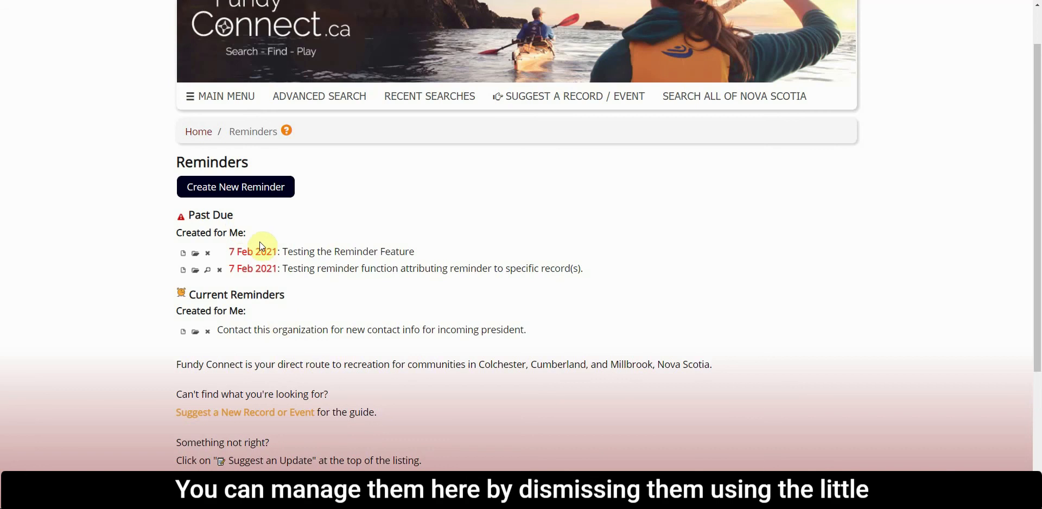
click(208, 254)
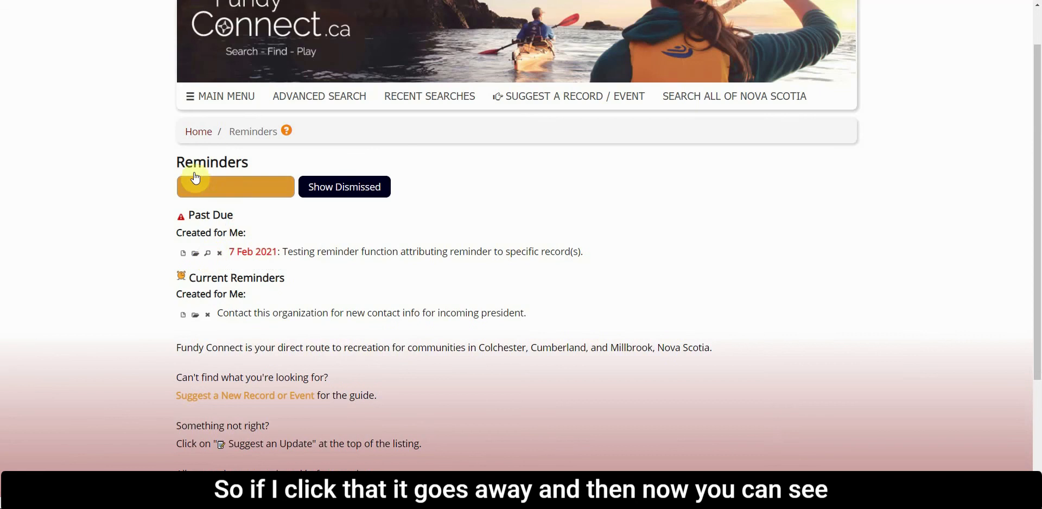
Show and hide the dismissed reminders, and view the record associated with the remaining past-due reminder
click(347, 190)
click(350, 190)
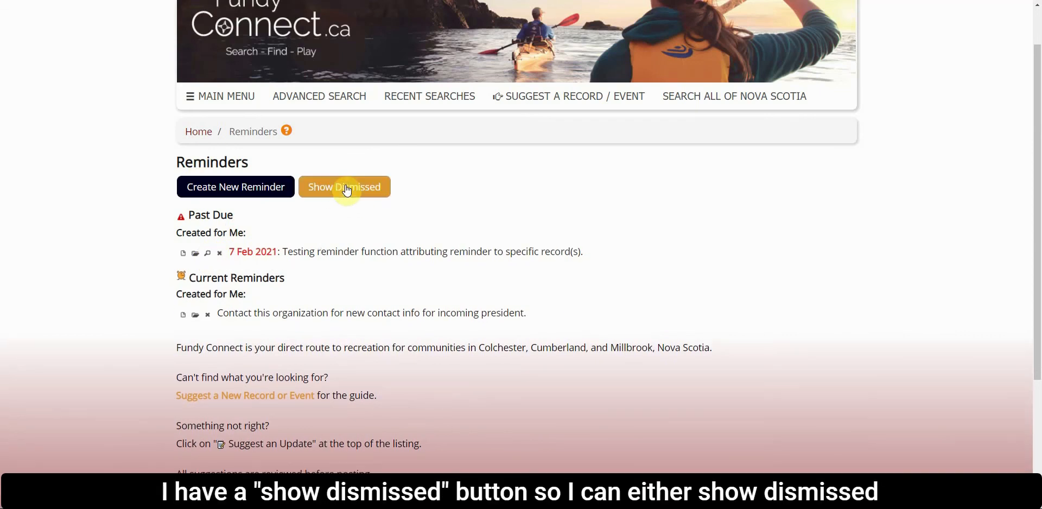
click(209, 254)
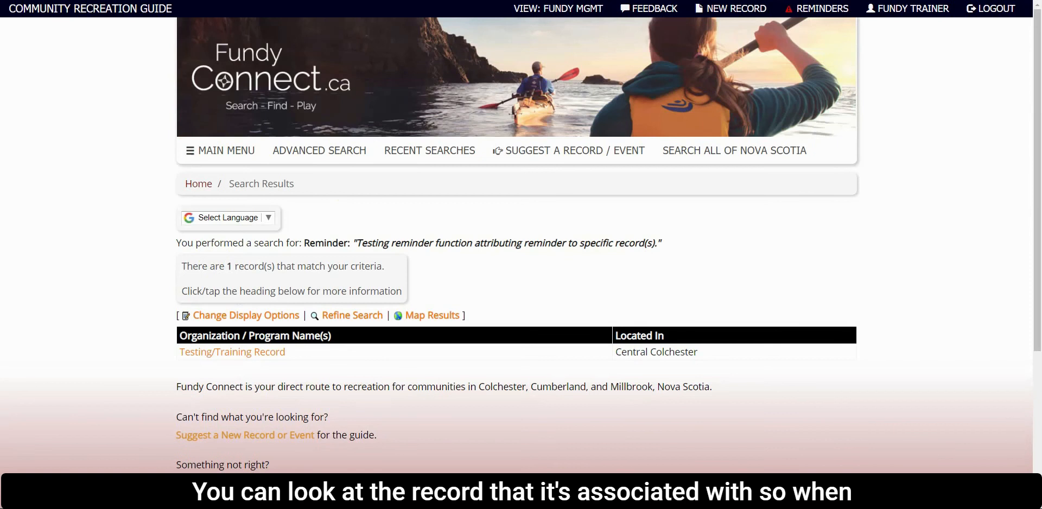
key(alt+Left)
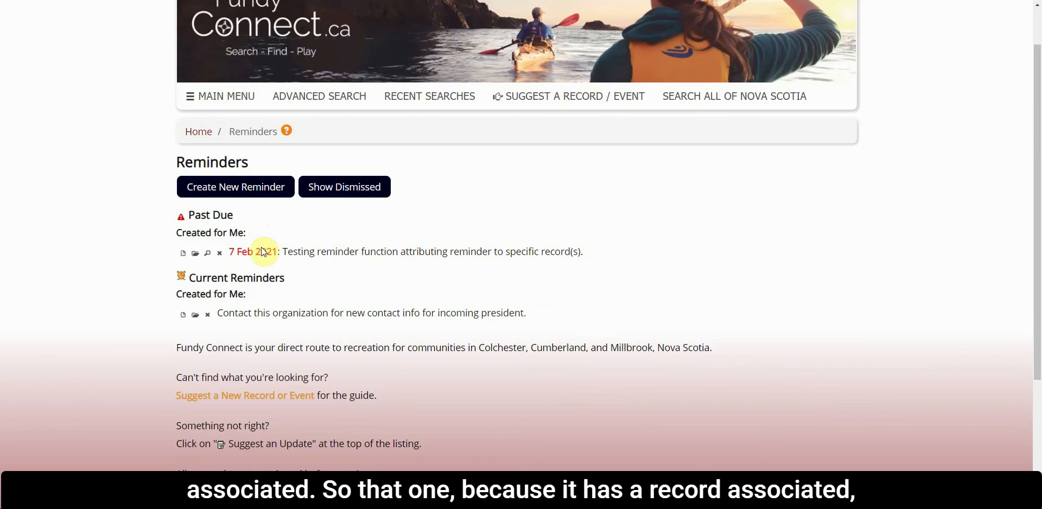
click(208, 255)
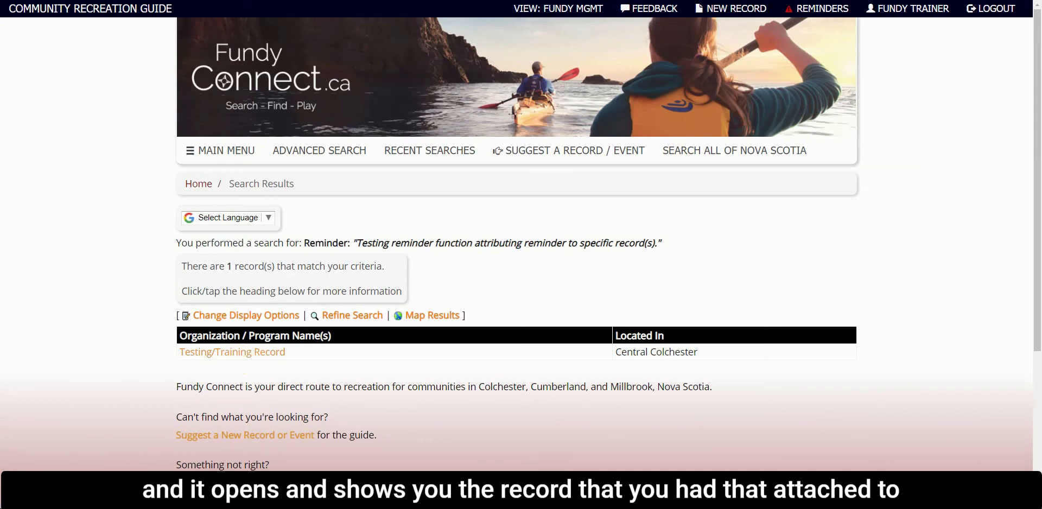
key(alt+Left)
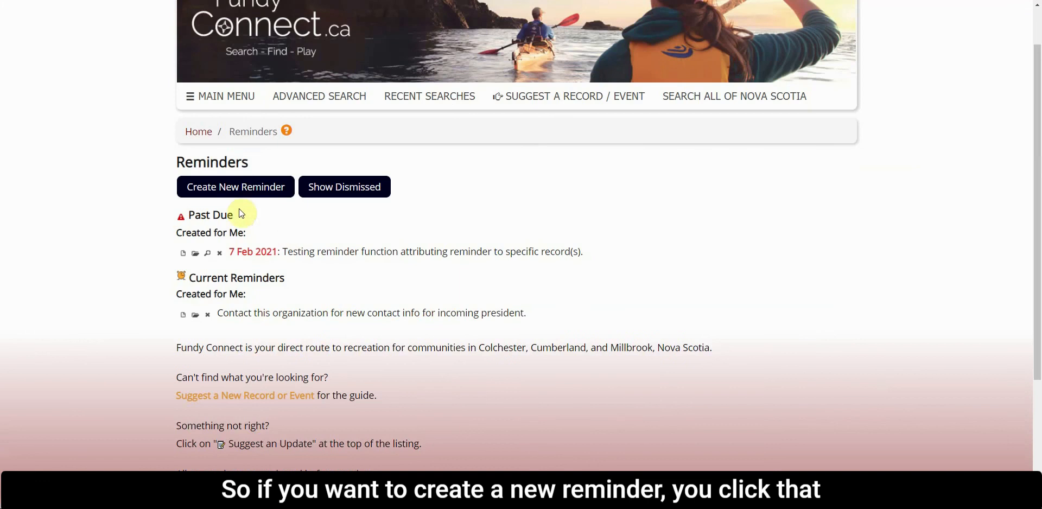
Start a new reminder with its language set to English and assign it to Me
click(276, 189)
scroll(560, 241, down, 1)
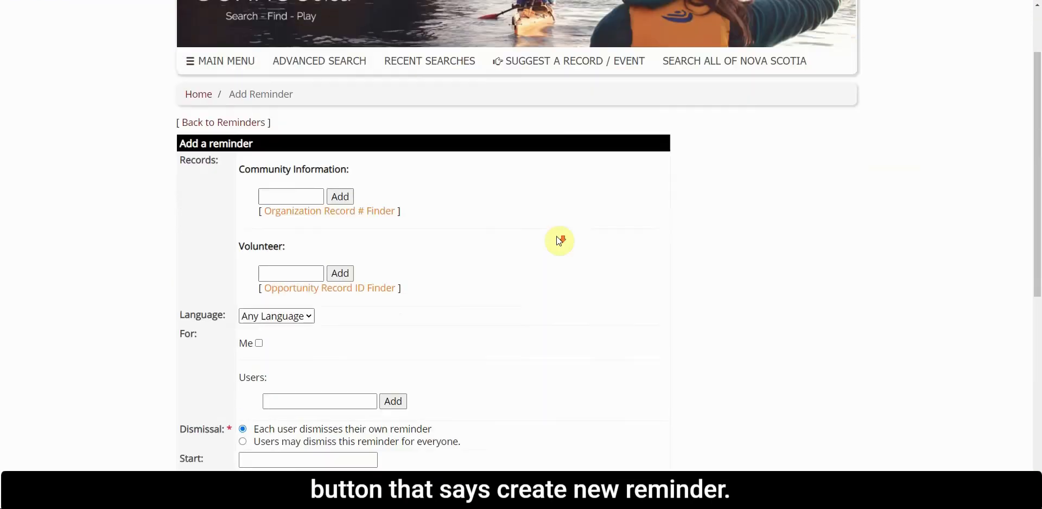
scroll(556, 236, down, 1)
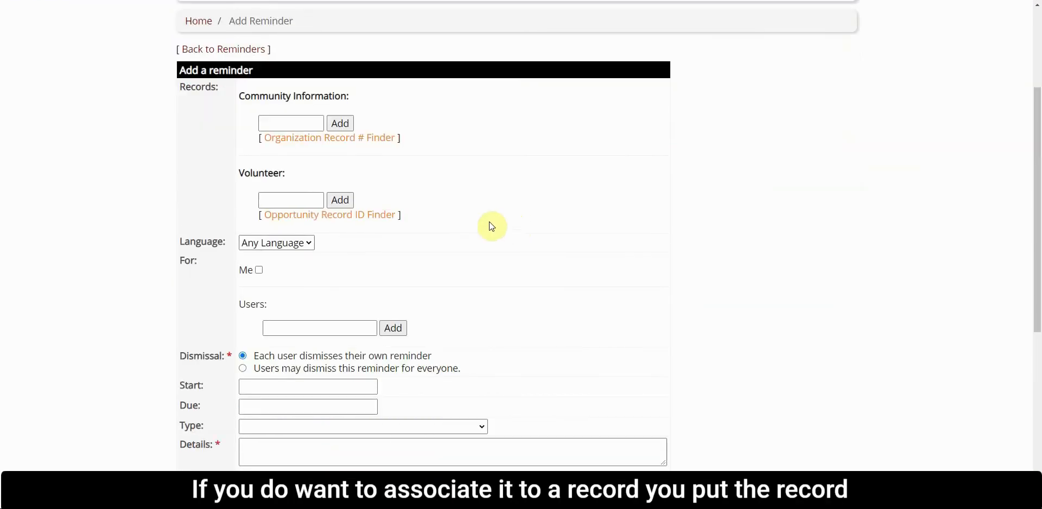
click(282, 124)
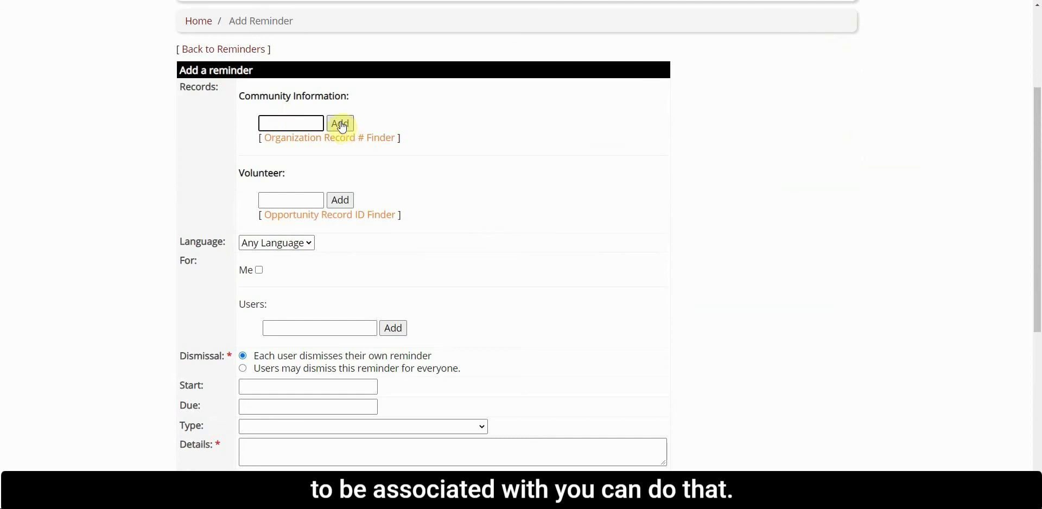
scroll(262, 141, down, 1)
scroll(209, 149, down, 1)
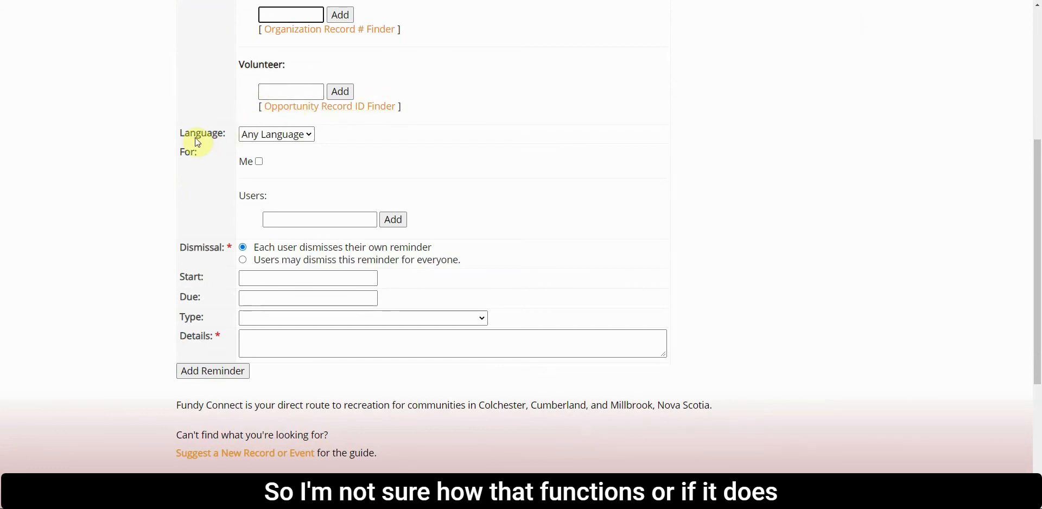
click(276, 135)
click(264, 168)
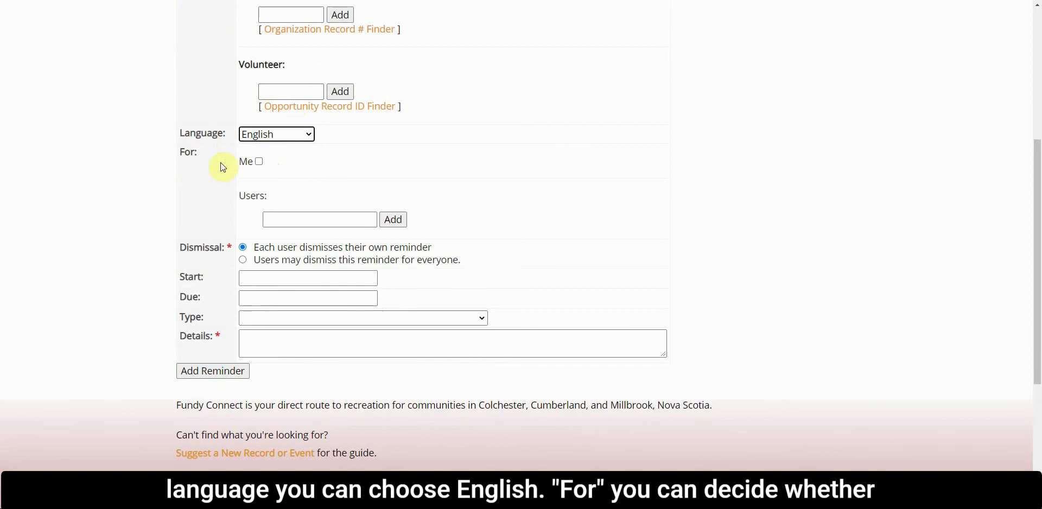
click(260, 162)
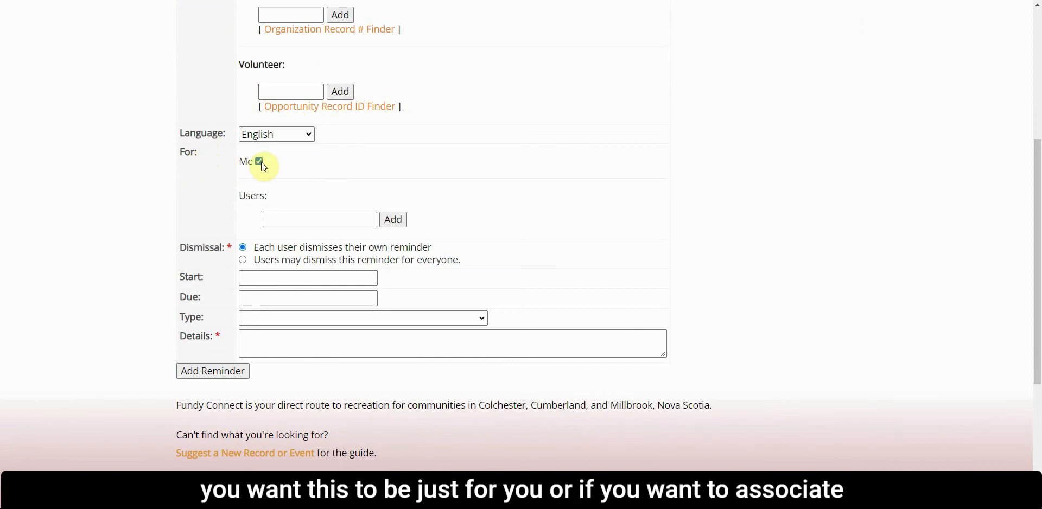
click(277, 220)
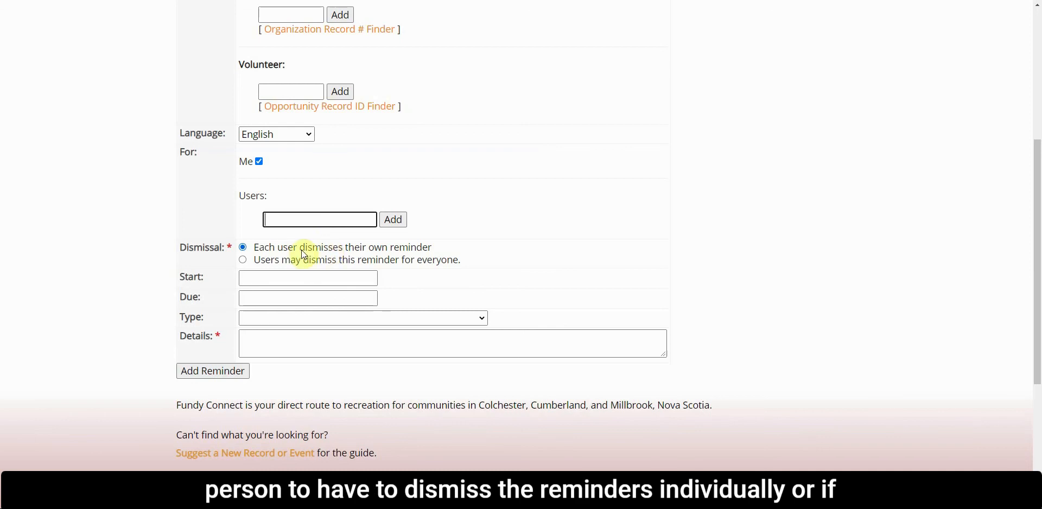
Allow users to dismiss the reminder for everyone, with a start date of 20 Feb 2021 and a due date of 22 Feb 2021
click(286, 263)
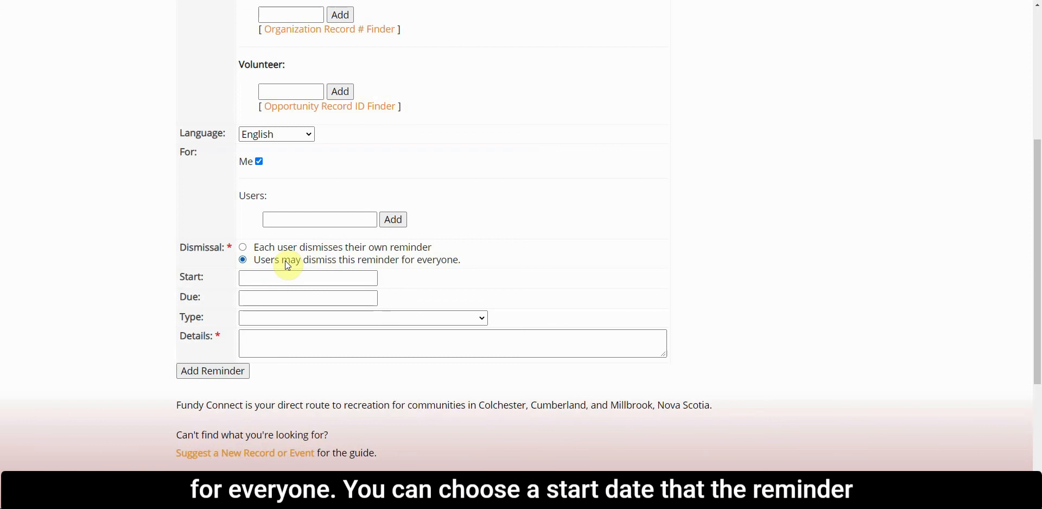
click(267, 280)
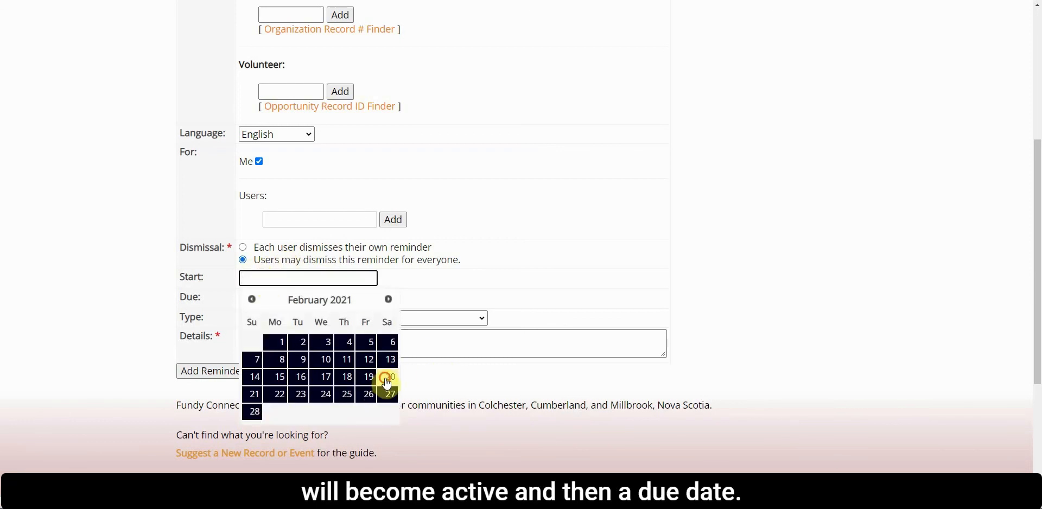
click(387, 377)
click(264, 301)
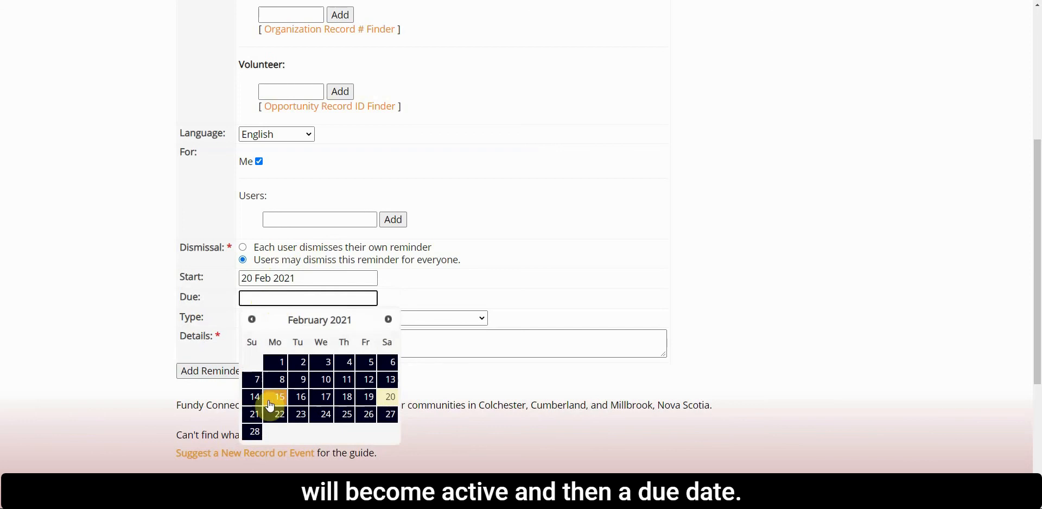
click(280, 418)
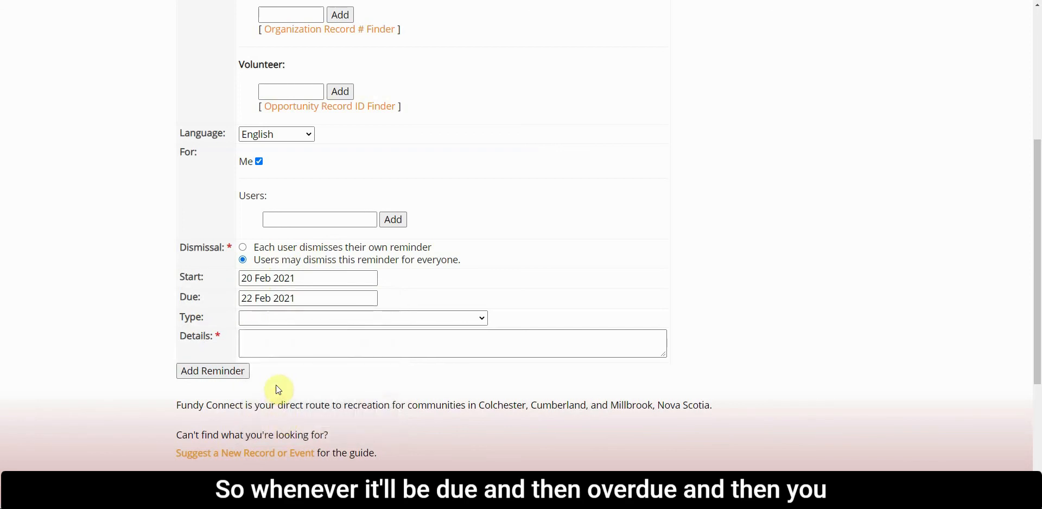
Add the reminder as type "High Priority - Address Immediately" with the details "jhdfhjdf"
click(278, 319)
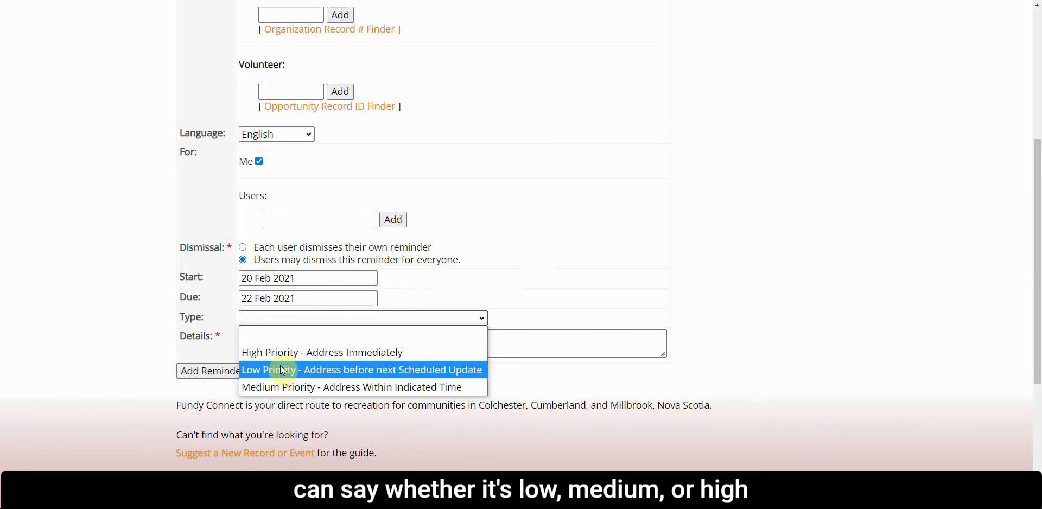
click(276, 353)
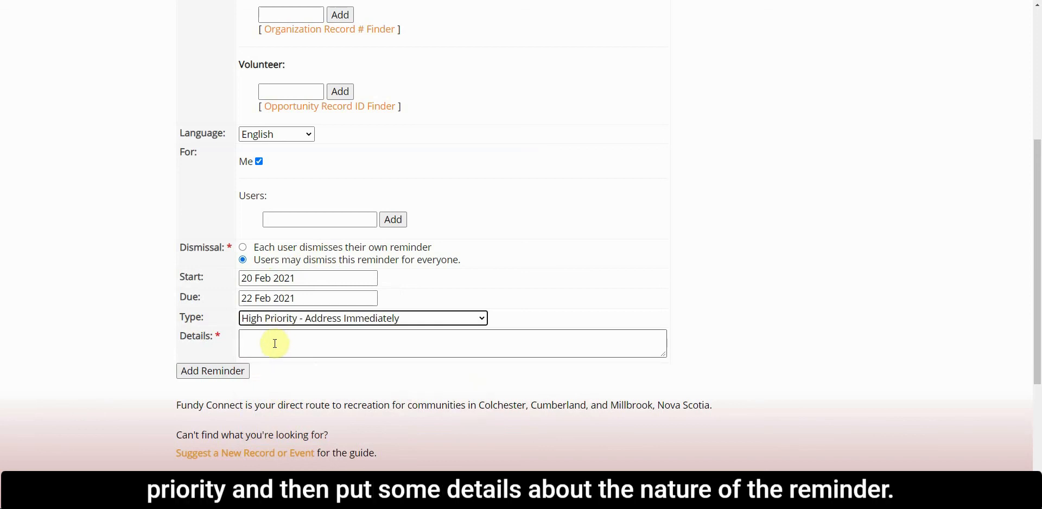
click(273, 339)
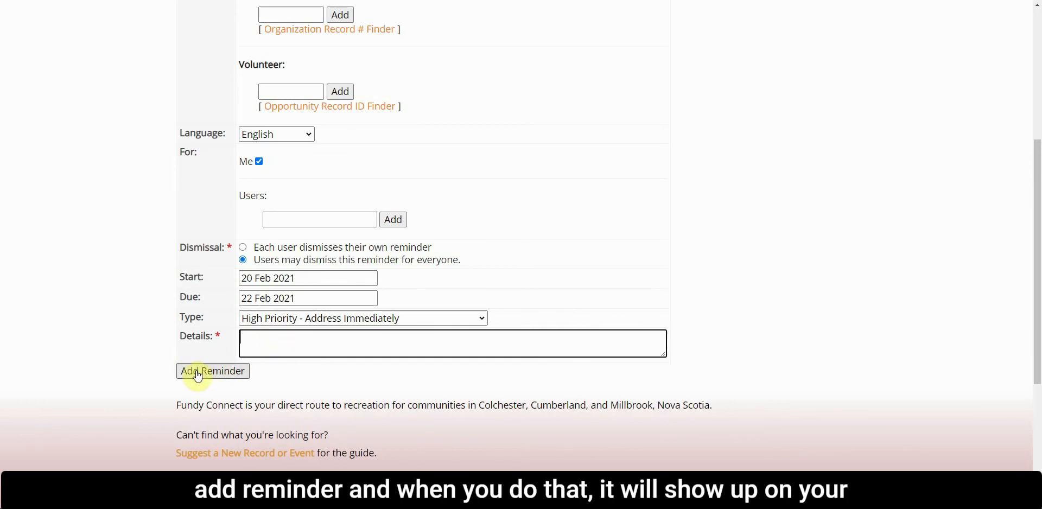
scroll(270, 298, up, 1)
text(jhdf)
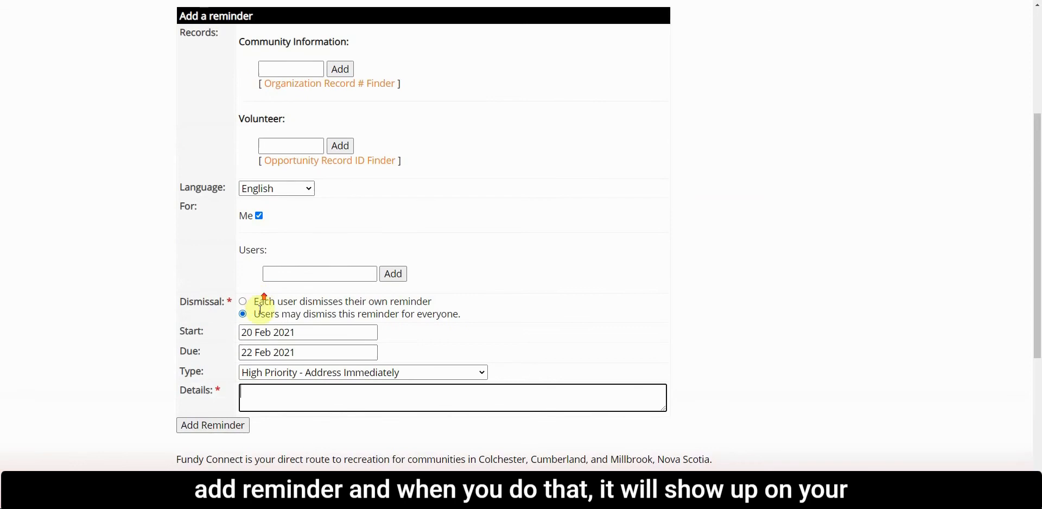
text(hjdf)
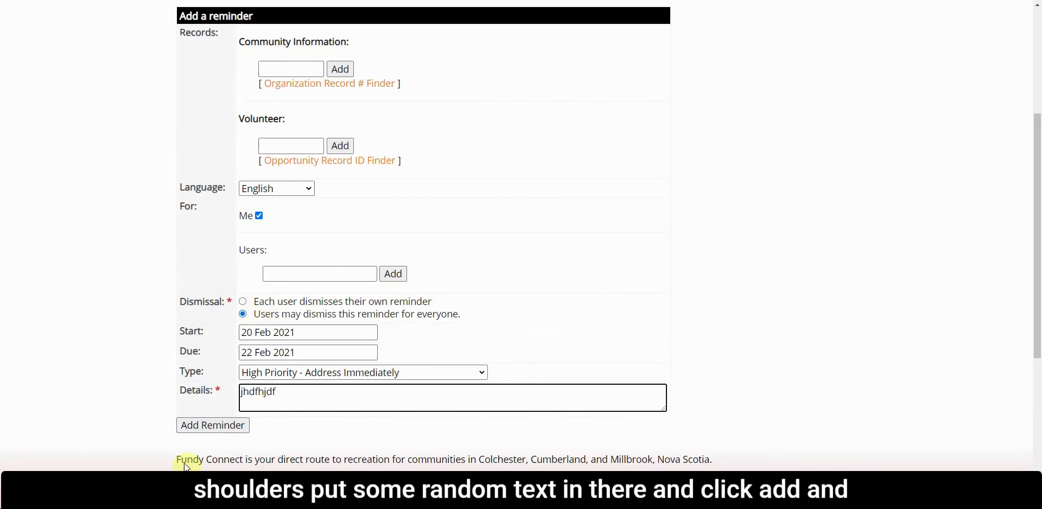
click(215, 429)
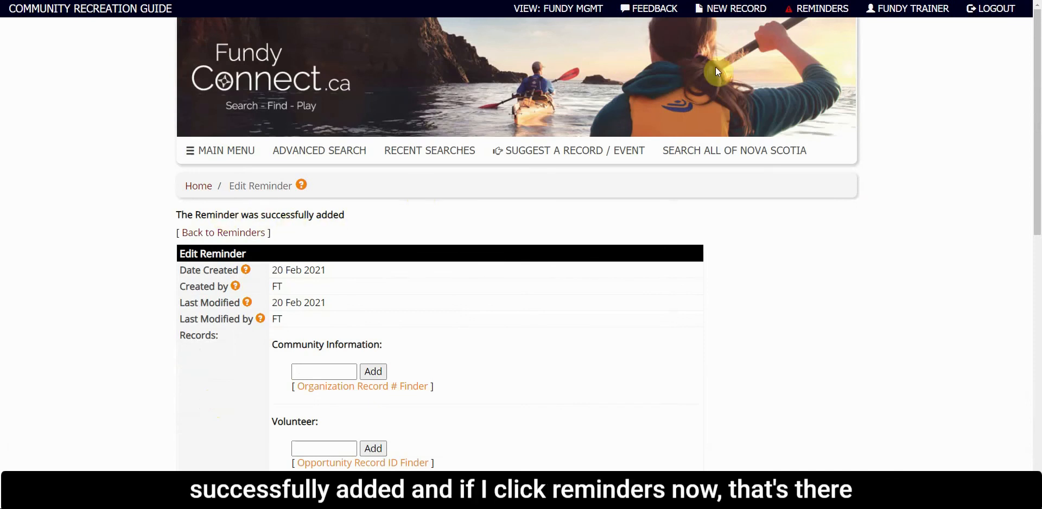
Return to the reminders list and check the newly added reminder under the current reminders
click(819, 9)
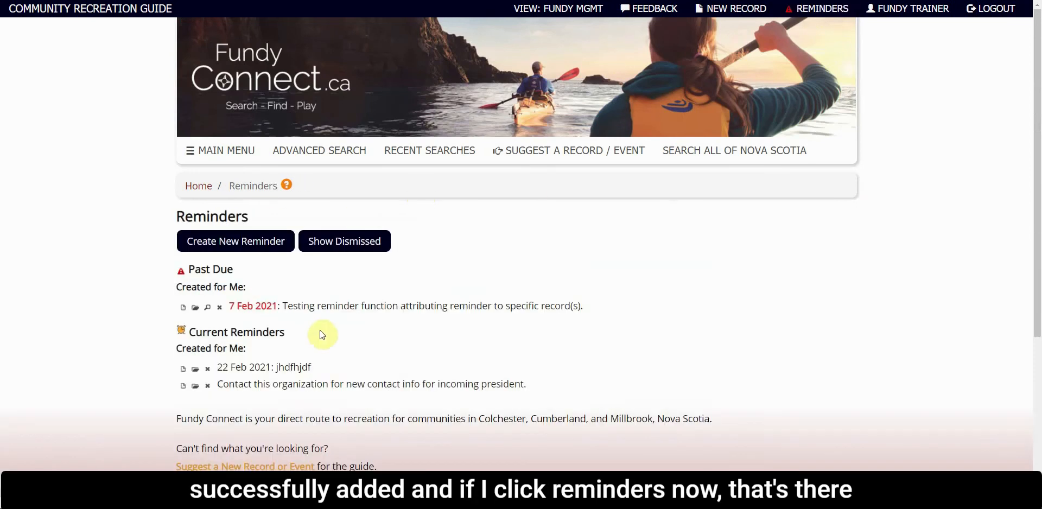
scroll(320, 330, down, 1)
drag(299, 316, 277, 314)
click(296, 316)
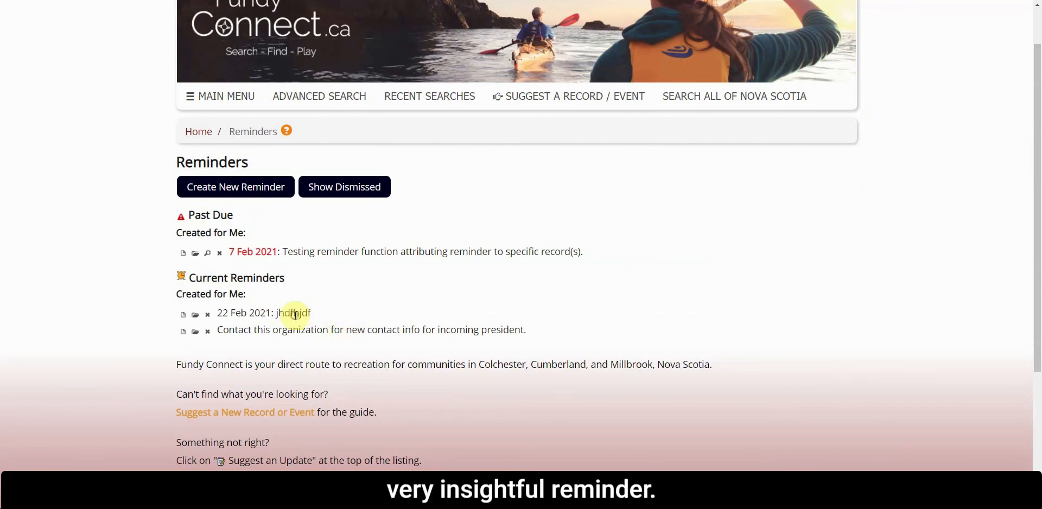
scroll(317, 313, up, 1)
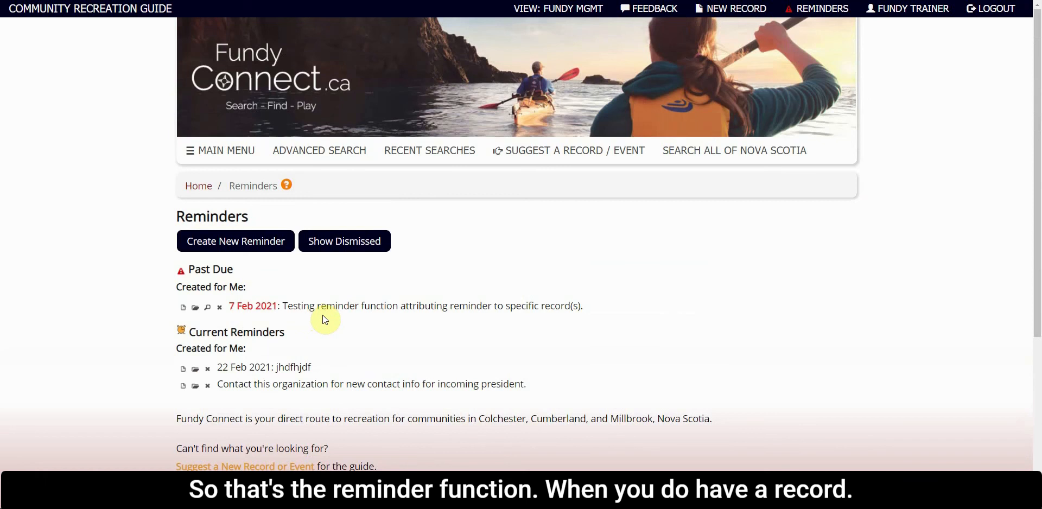
Open the Testing/Training Record associated with the past-due reminder and examine its reminder indicator
click(208, 307)
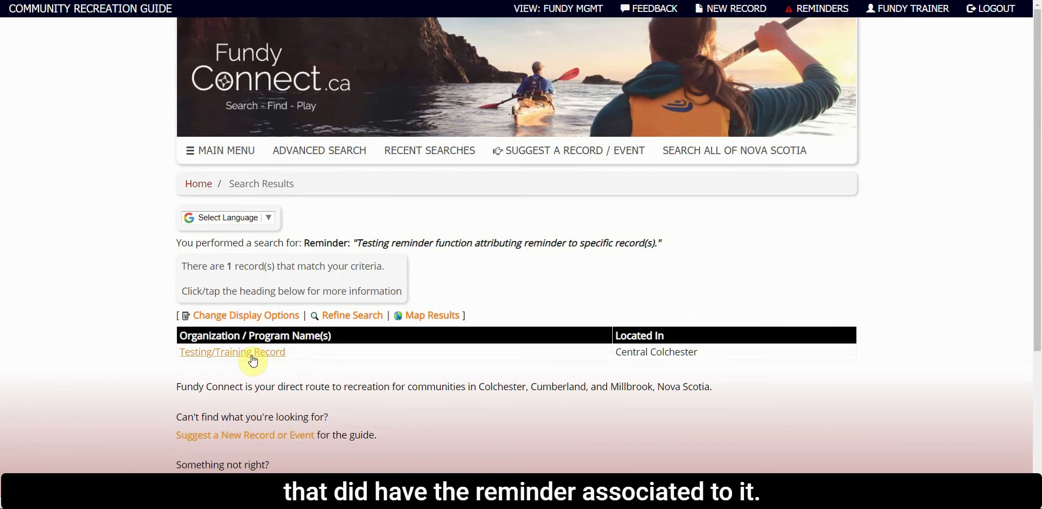
click(253, 354)
scroll(543, 298, down, 2)
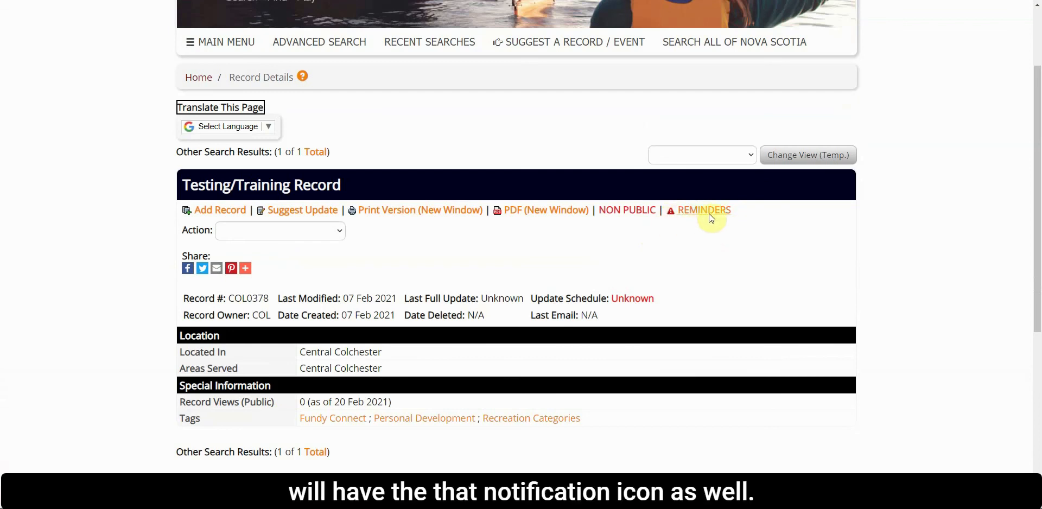
scroll(700, 223, up, 3)
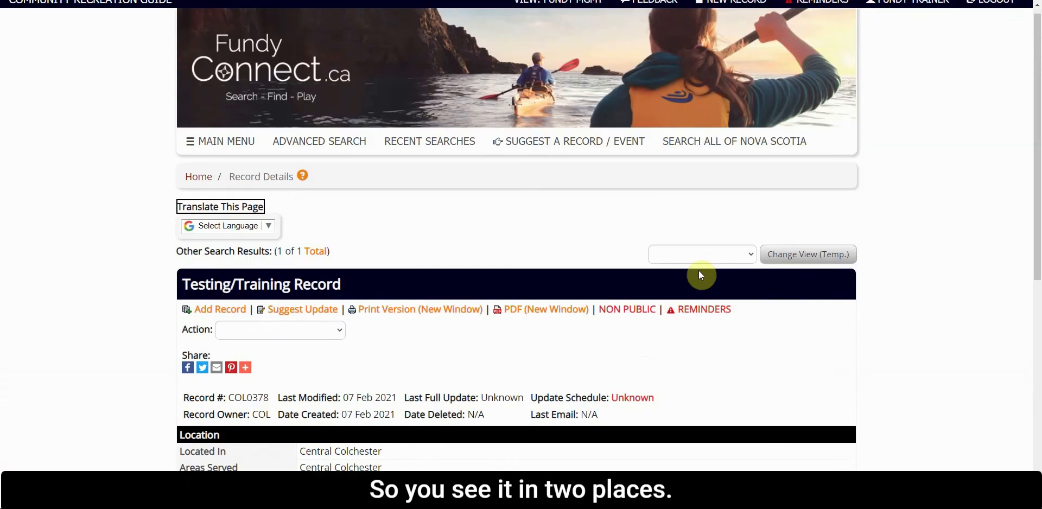